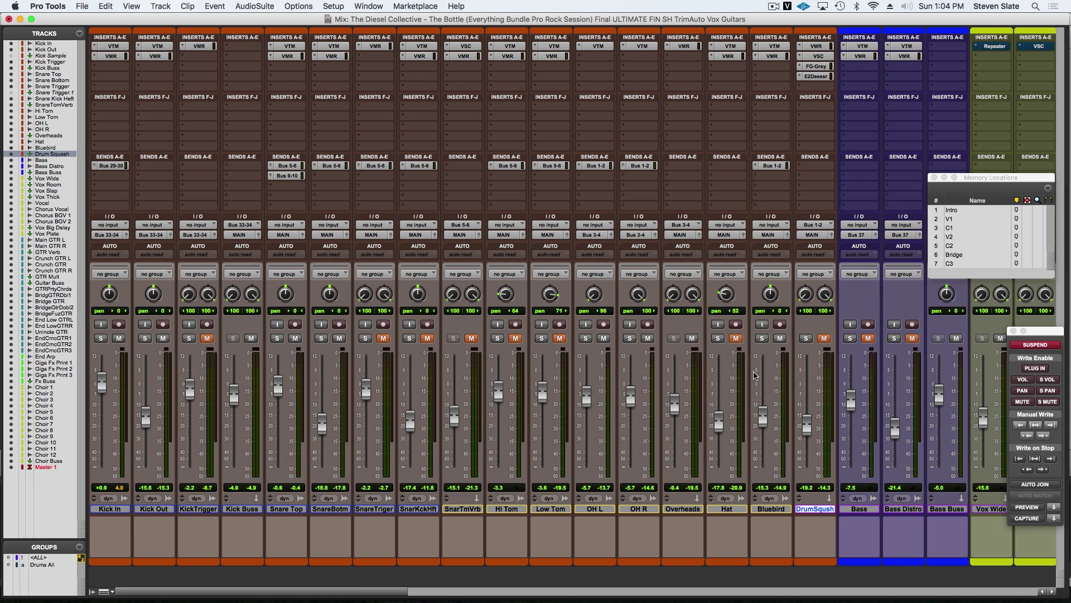
Solo the OH L, OH R, Bluebird and Drum Squash tracks.
{"action": "left_click", "coordinate": [586, 338]}
{"action": "left_click", "coordinate": [630, 338]}
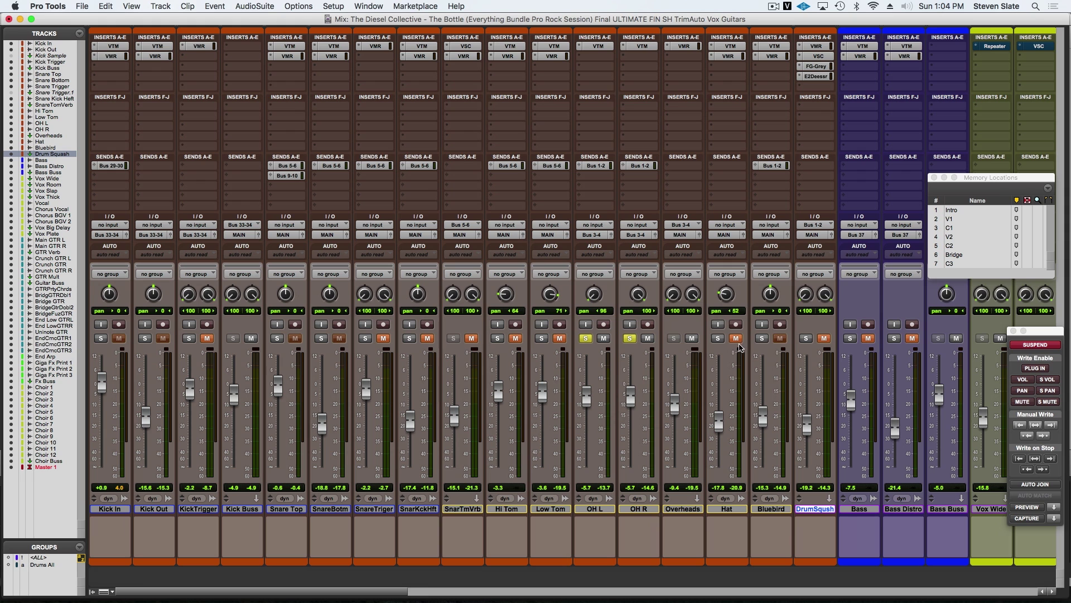
{"action": "left_click", "coordinate": [762, 338]}
{"action": "left_click", "coordinate": [807, 339]}
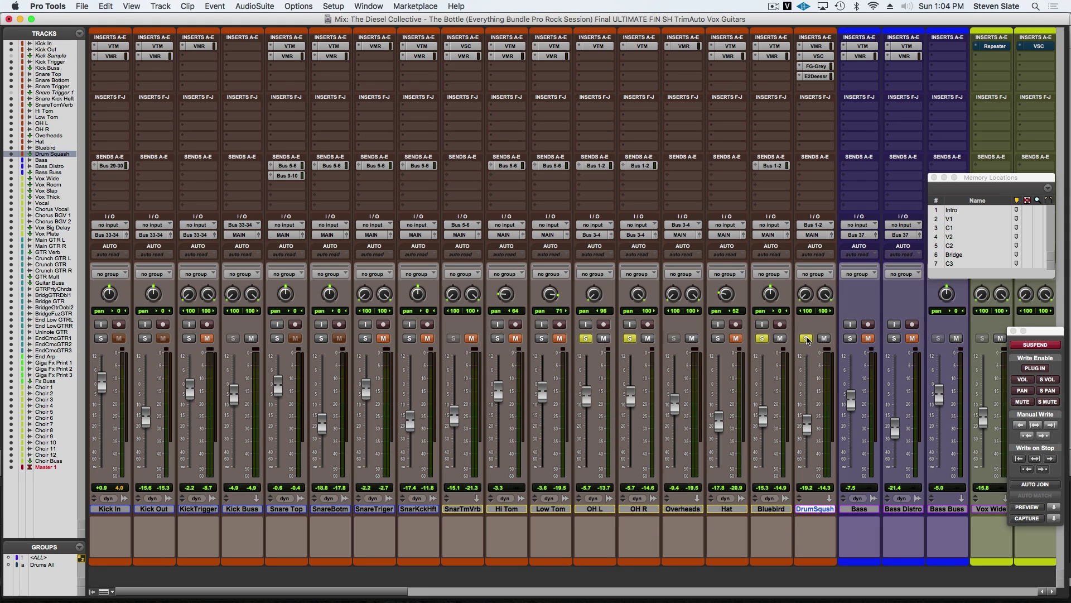
Bypass all four inserts on the Drum Squash track and raise its fader to about -11.3 dB.
{"action": "left_click", "coordinate": [818, 77], "text": "super"}
{"action": "left_click", "coordinate": [818, 67], "text": "super"}
{"action": "left_click", "coordinate": [819, 57], "text": "super"}
{"action": "left_click", "coordinate": [818, 46], "text": "super"}
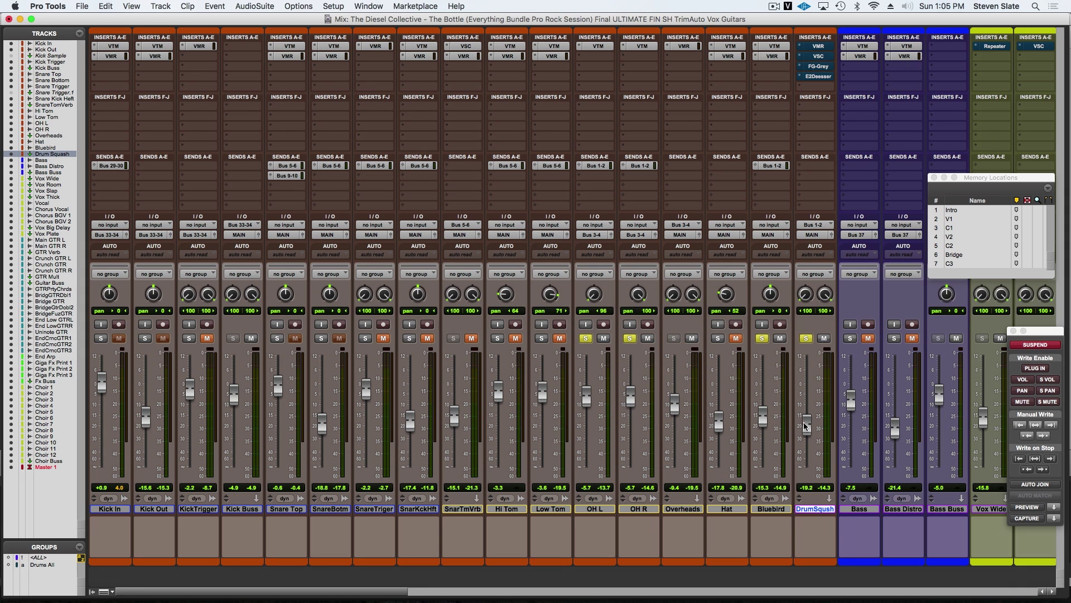
{"action": "mouse_move", "coordinate": [807, 426]}
{"action": "left_mouse_down"}
{"action": "mouse_move", "coordinate": [809, 401]}
{"action": "mouse_move", "coordinate": [807, 467]}
{"action": "mouse_move", "coordinate": [802, 388]}
{"action": "mouse_move", "coordinate": [810, 422]}
{"action": "left_mouse_up"}
{"action": "mouse_move", "coordinate": [802, 409]}
{"action": "left_mouse_down"}
{"action": "mouse_move", "coordinate": [805, 393]}
{"action": "mouse_move", "coordinate": [807, 405]}
{"action": "left_mouse_up"}
Enable the Virtual Mix Rack on Drum Squash with its CS-EQ module on, and raise the track's fader to about -10.5 dB.
{"action": "left_click", "coordinate": [817, 47]}
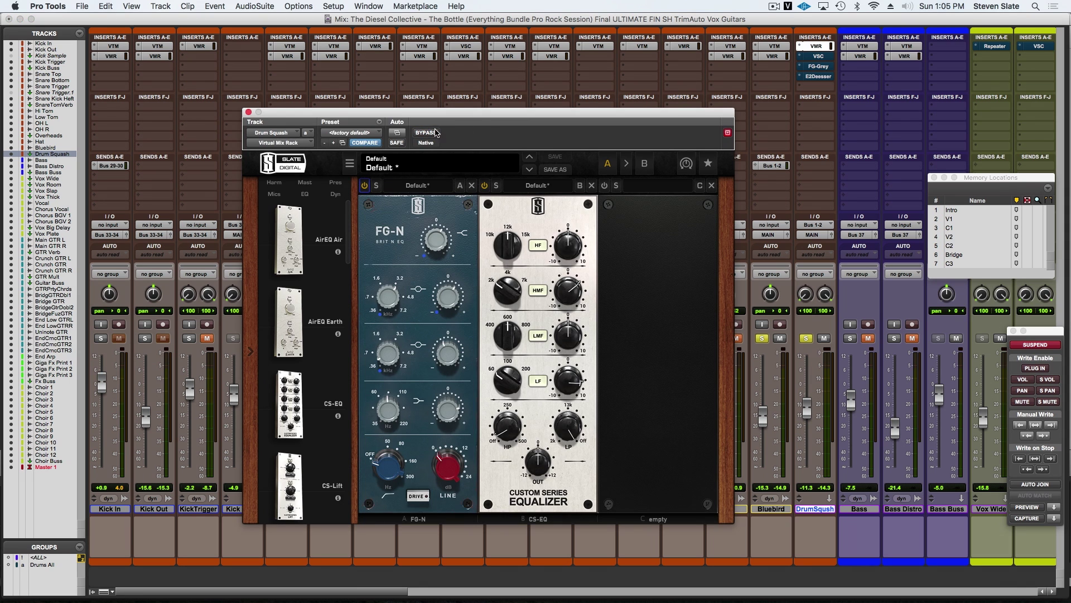
{"action": "left_click_drag", "start_coordinate": [468, 116], "coordinate": [500, 89]}
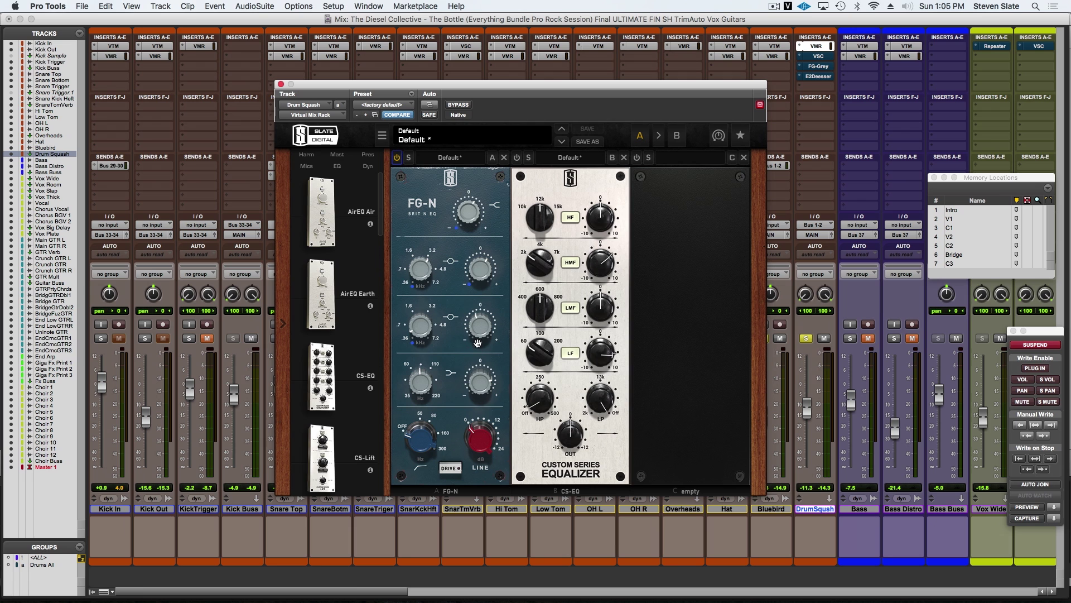
{"action": "mouse_move", "coordinate": [424, 333]}
{"action": "mouse_move", "coordinate": [487, 389]}
{"action": "mouse_move", "coordinate": [426, 387]}
{"action": "left_click", "coordinate": [517, 158]}
{"action": "left_click_drag", "start_coordinate": [602, 268], "coordinate": [593, 268]}
{"action": "mouse_move", "coordinate": [601, 249]}
{"action": "left_click", "coordinate": [282, 84]}
{"action": "mouse_move", "coordinate": [807, 410]}
{"action": "left_mouse_down"}
{"action": "mouse_move", "coordinate": [810, 440]}
{"action": "mouse_move", "coordinate": [807, 406]}
{"action": "left_mouse_up"}
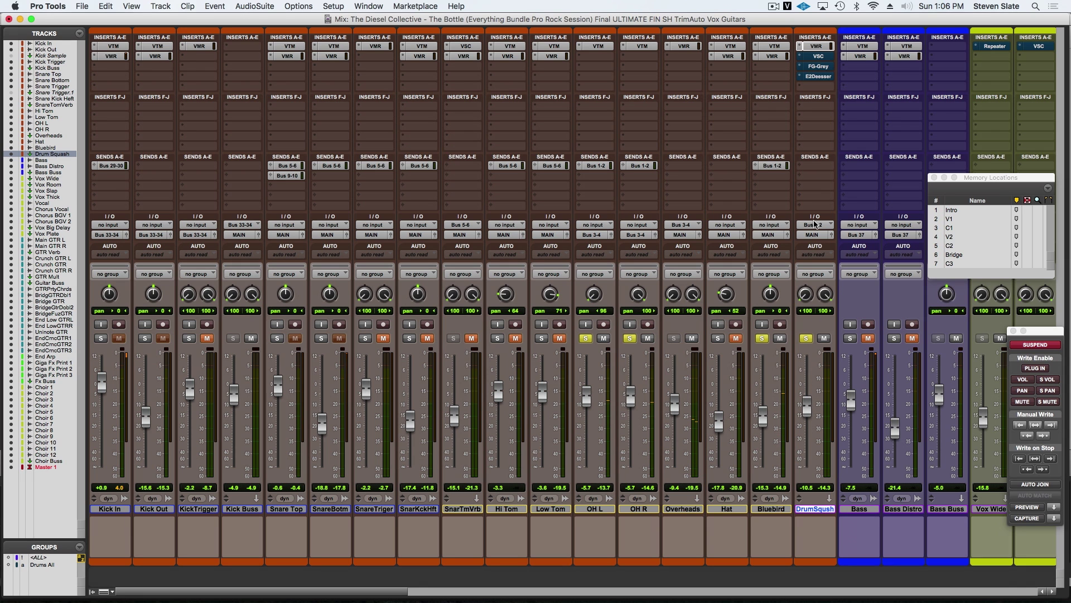
Take the VerbSuite Classics reverb on Drum Squash out of bypass and review its chorus, EQ, dry/wet and attack settings.
{"action": "left_click", "coordinate": [816, 57]}
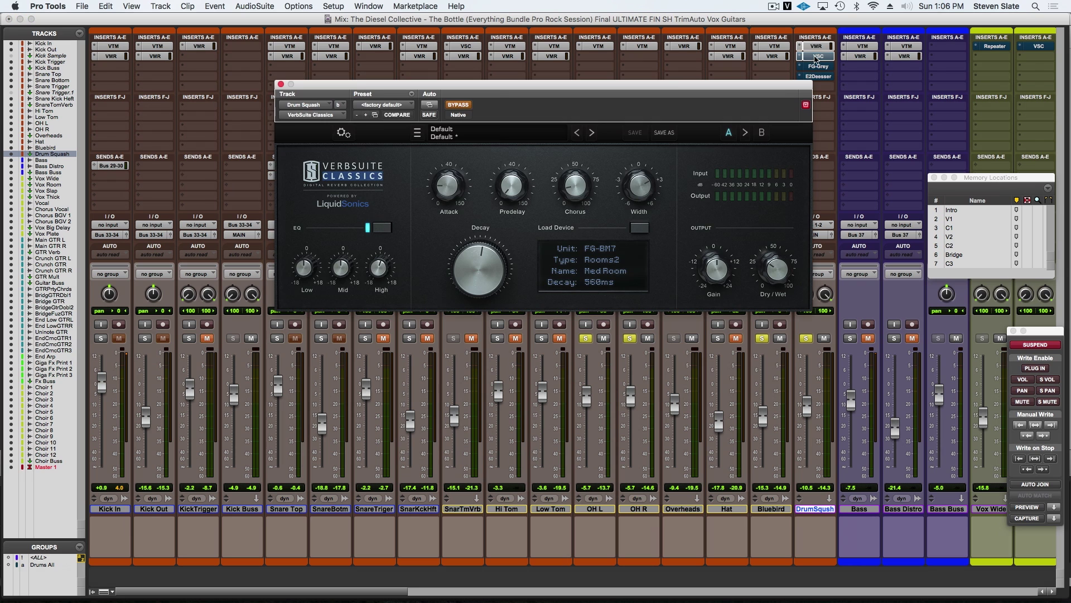
{"action": "left_click", "coordinate": [460, 105]}
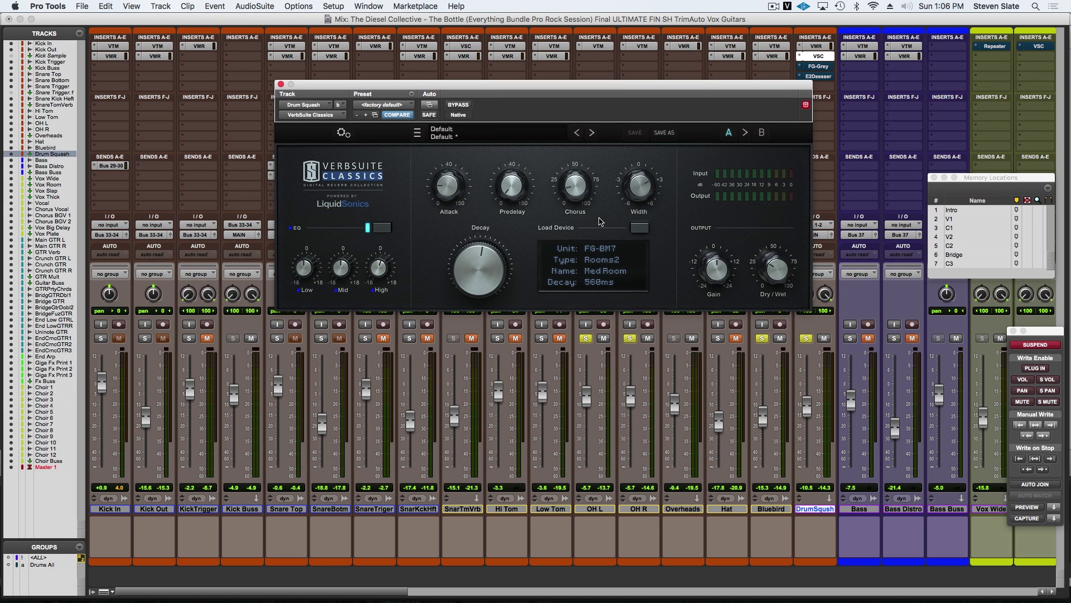
{"action": "mouse_move", "coordinate": [574, 188]}
{"action": "mouse_move", "coordinate": [379, 270]}
{"action": "mouse_move", "coordinate": [772, 273]}
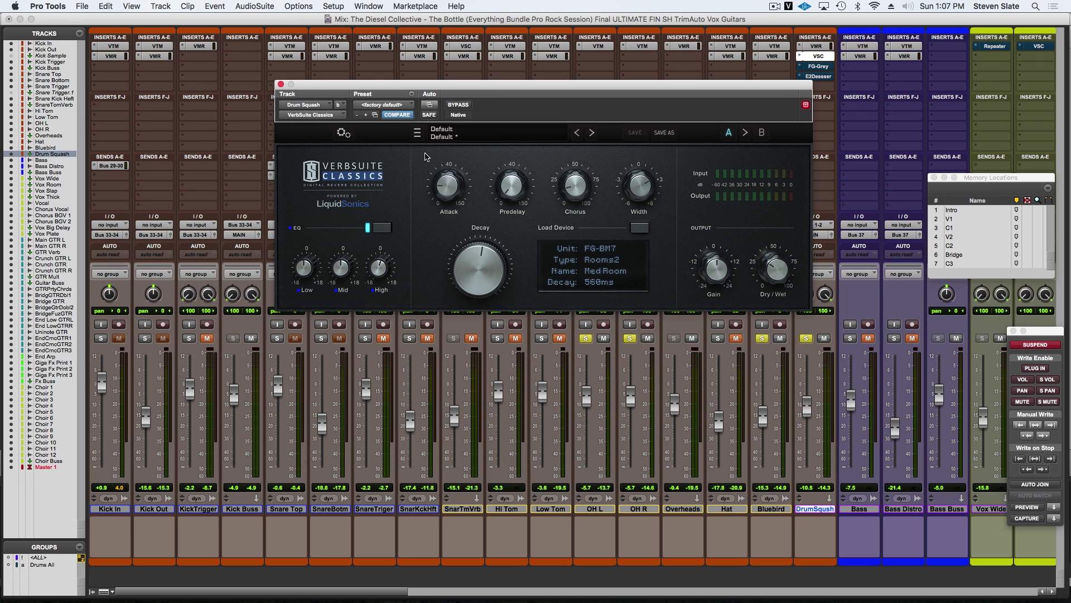
{"action": "mouse_move", "coordinate": [452, 189]}
{"action": "left_click", "coordinate": [280, 86]}
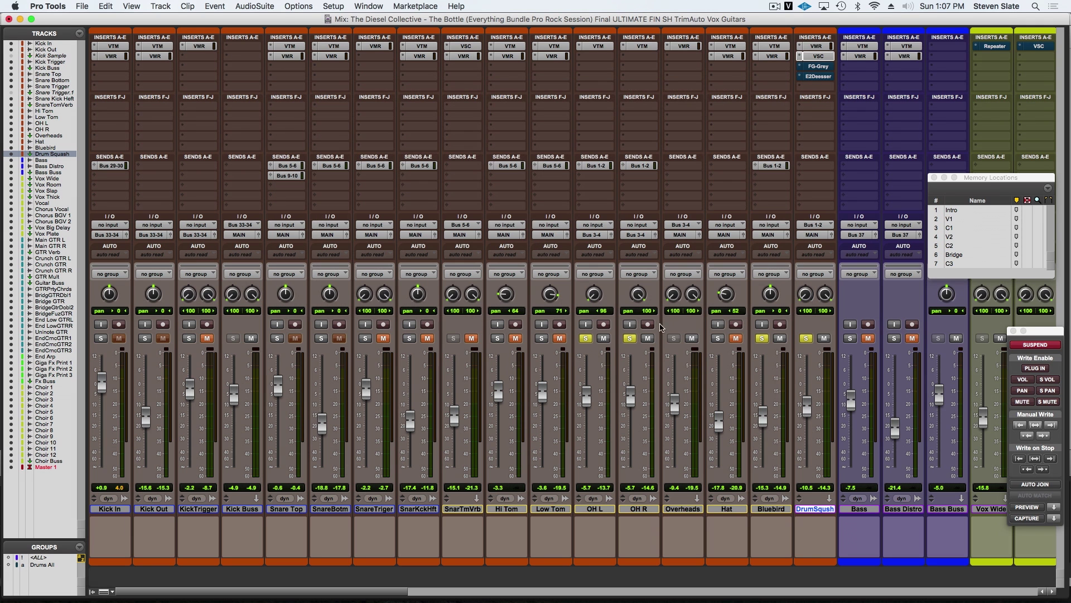
Pull the Drum Squash fader all the way down and bring it back up to about -9.7 dB.
{"action": "mouse_move", "coordinate": [807, 405]}
{"action": "left_mouse_down"}
{"action": "mouse_move", "coordinate": [808, 414]}
{"action": "mouse_move", "coordinate": [808, 405]}
{"action": "left_mouse_up"}
{"action": "left_click_drag", "start_coordinate": [808, 405], "coordinate": [808, 476]}
{"action": "left_click_drag", "start_coordinate": [807, 471], "coordinate": [809, 412]}
Take the FG-Grey compressor on Drum Squash out of bypass and review its ratio, release, attack and HPF settings.
{"action": "left_click", "coordinate": [819, 69]}
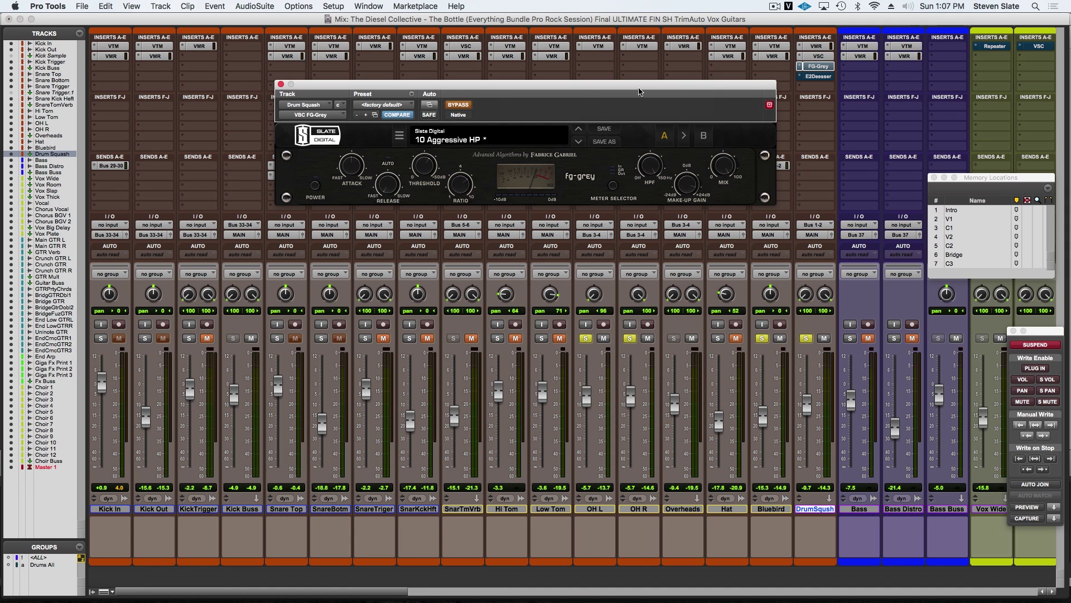
{"action": "left_click", "coordinate": [458, 106]}
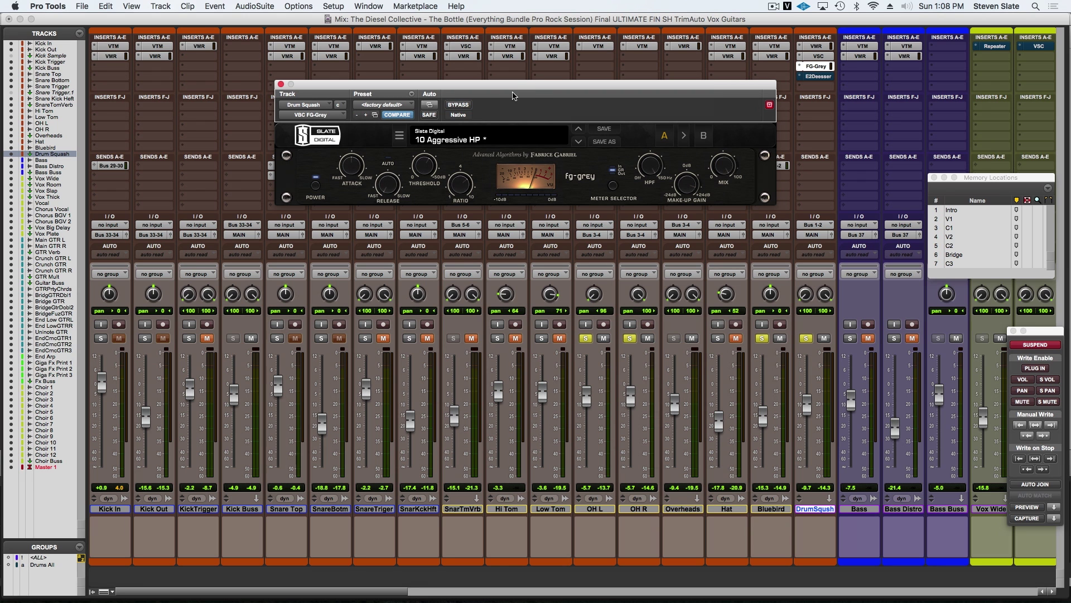
{"action": "left_click_drag", "start_coordinate": [520, 87], "coordinate": [537, 84]}
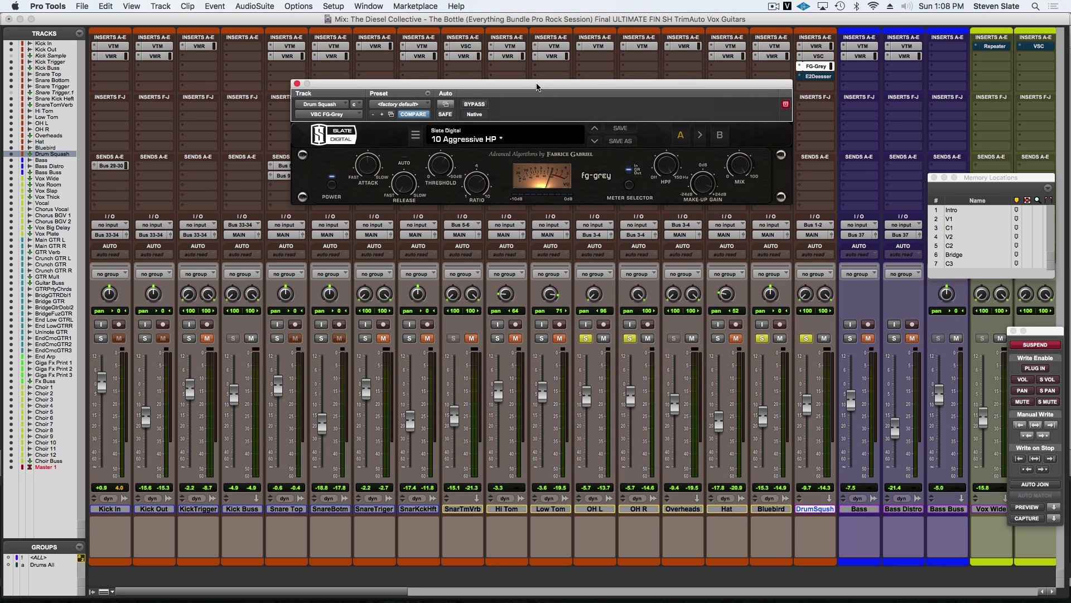
{"action": "left_click_drag", "start_coordinate": [537, 87], "coordinate": [538, 91]}
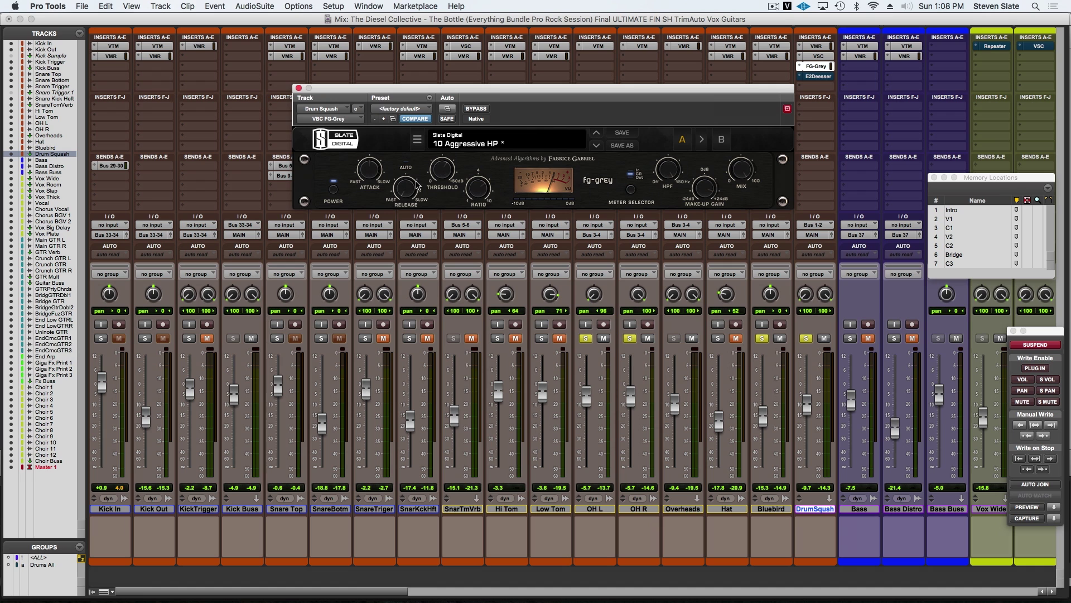
{"action": "mouse_move", "coordinate": [480, 191]}
{"action": "mouse_move", "coordinate": [401, 194]}
{"action": "mouse_move", "coordinate": [372, 171]}
{"action": "mouse_move", "coordinate": [678, 176]}
{"action": "left_click", "coordinate": [298, 90]}
Lower the Drum Squash fader to about -16.9 dB and check the FG-Grey compressor's settings.
{"action": "mouse_move", "coordinate": [807, 407]}
{"action": "left_mouse_down"}
{"action": "mouse_move", "coordinate": [807, 466]}
{"action": "mouse_move", "coordinate": [807, 420]}
{"action": "left_mouse_up"}
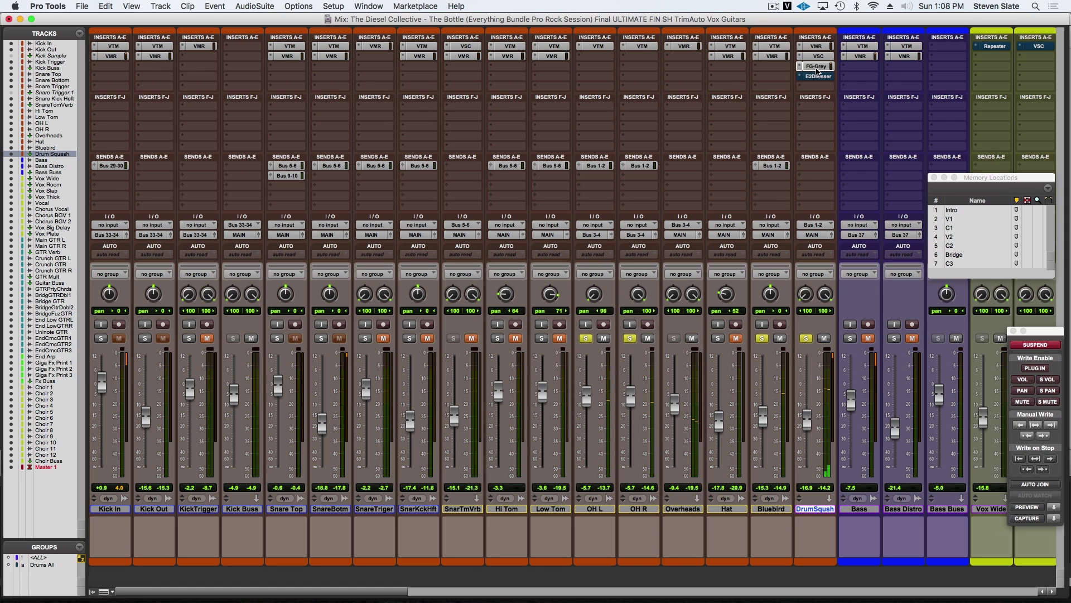
{"action": "left_click", "coordinate": [816, 66]}
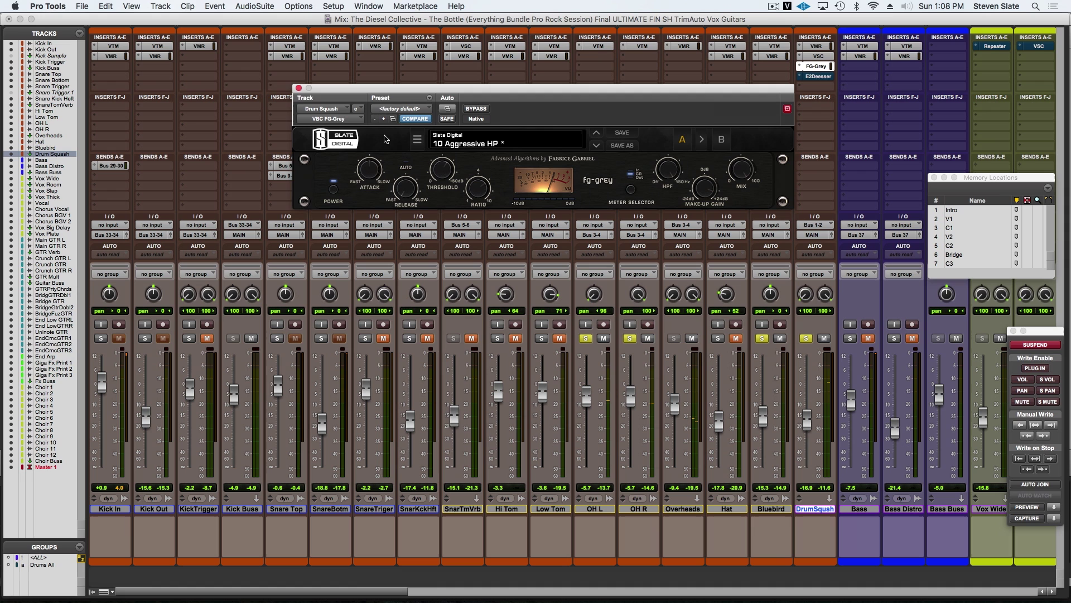
{"action": "left_click", "coordinate": [298, 89]}
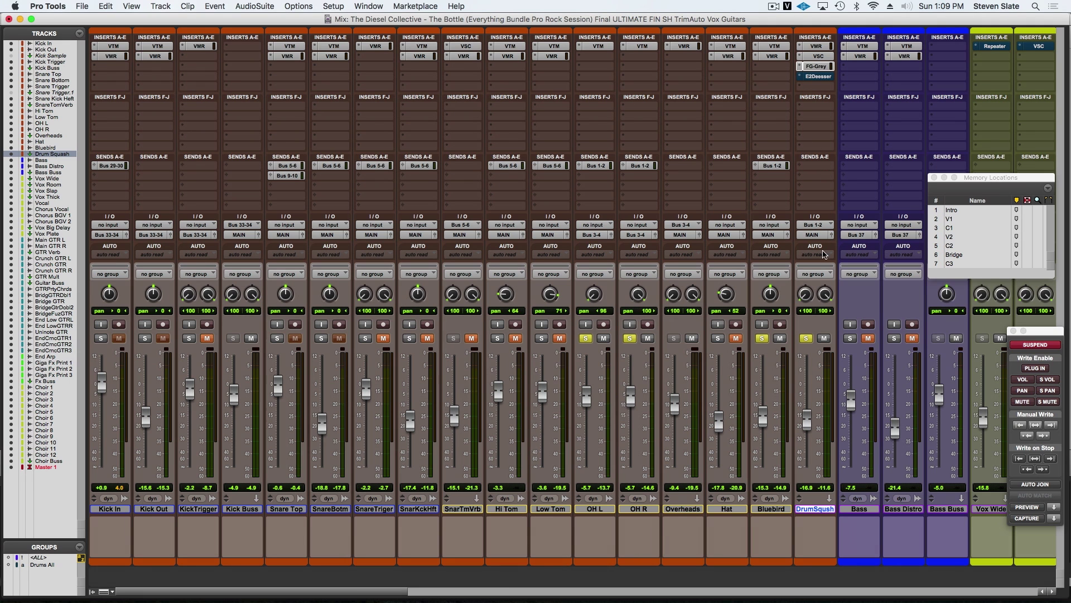
Add the Kick In, Kick Out, Snare Top and Snare Bottom tracks to the solo.
{"action": "left_click", "coordinate": [101, 339]}
{"action": "left_click", "coordinate": [145, 339]}
{"action": "left_click", "coordinate": [278, 339]}
{"action": "left_click", "coordinate": [321, 338]}
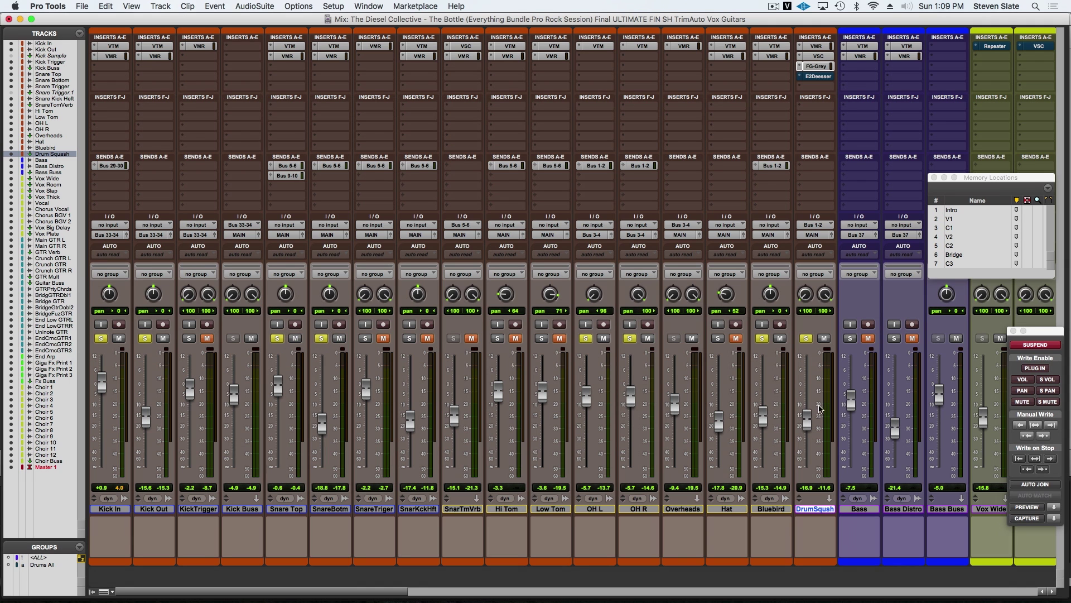
Audition the drums from marker C1 with Drum Squash pulled down, and bring its fader back to about -17.7 dB.
{"action": "left_click_drag", "start_coordinate": [811, 426], "coordinate": [807, 427]}
{"action": "left_click_drag", "start_coordinate": [808, 422], "coordinate": [815, 518]}
{"action": "left_click", "coordinate": [951, 228]}
{"action": "left_click_drag", "start_coordinate": [807, 460], "coordinate": [808, 416]}
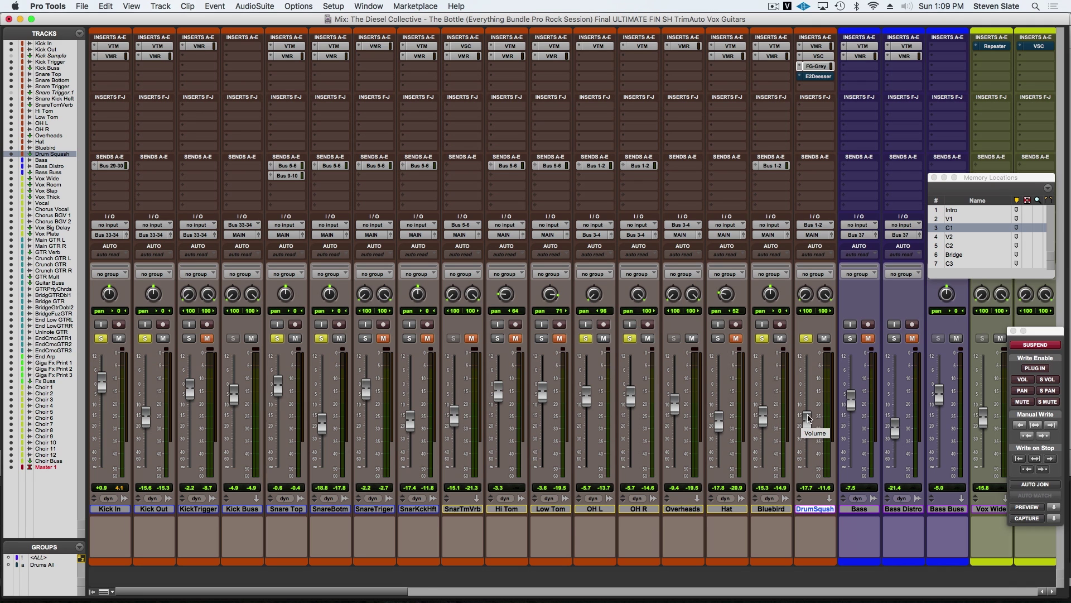
{"action": "key", "text": "space"}
Take the Eiosis E2Deesser on Drum Squash out of bypass and close its window.
{"action": "left_click", "coordinate": [819, 77]}
{"action": "left_click_drag", "start_coordinate": [600, 89], "coordinate": [576, 75]}
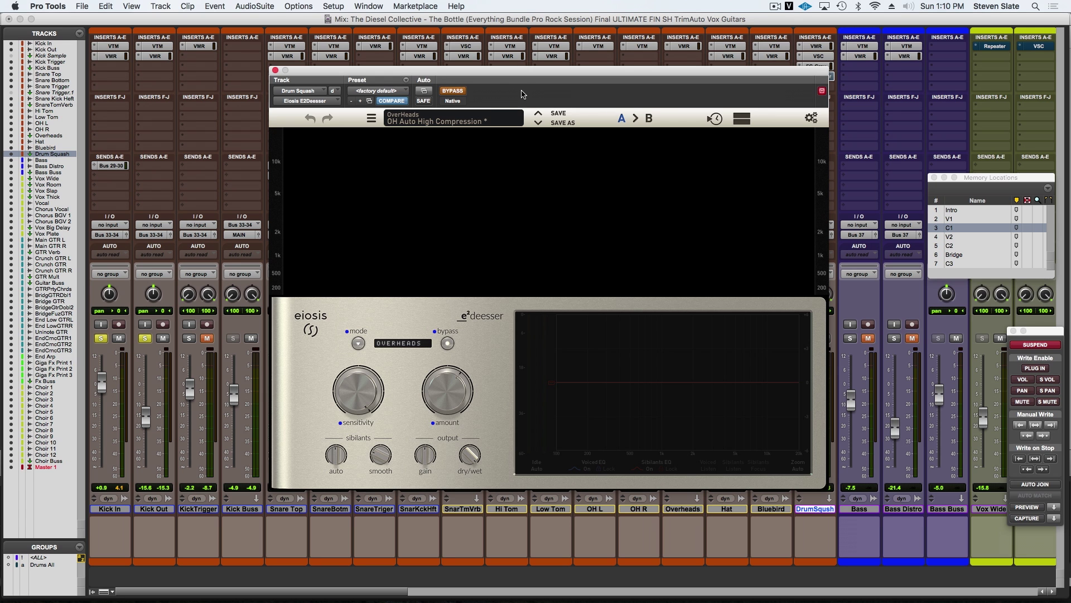
{"action": "left_click", "coordinate": [451, 91]}
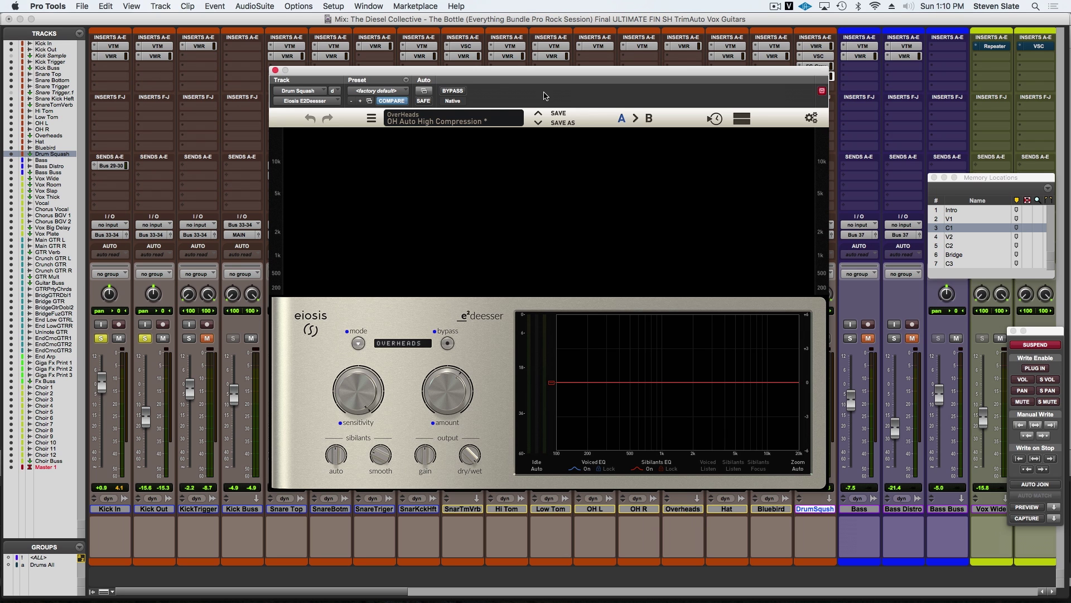
{"action": "left_click", "coordinate": [275, 71]}
Unsolo the Kick In, Kick Out, Snare Top and Snare Bottom tracks.
{"action": "left_click", "coordinate": [101, 339]}
{"action": "left_click", "coordinate": [147, 338]}
{"action": "left_click", "coordinate": [273, 339]}
{"action": "left_click", "coordinate": [321, 338]}
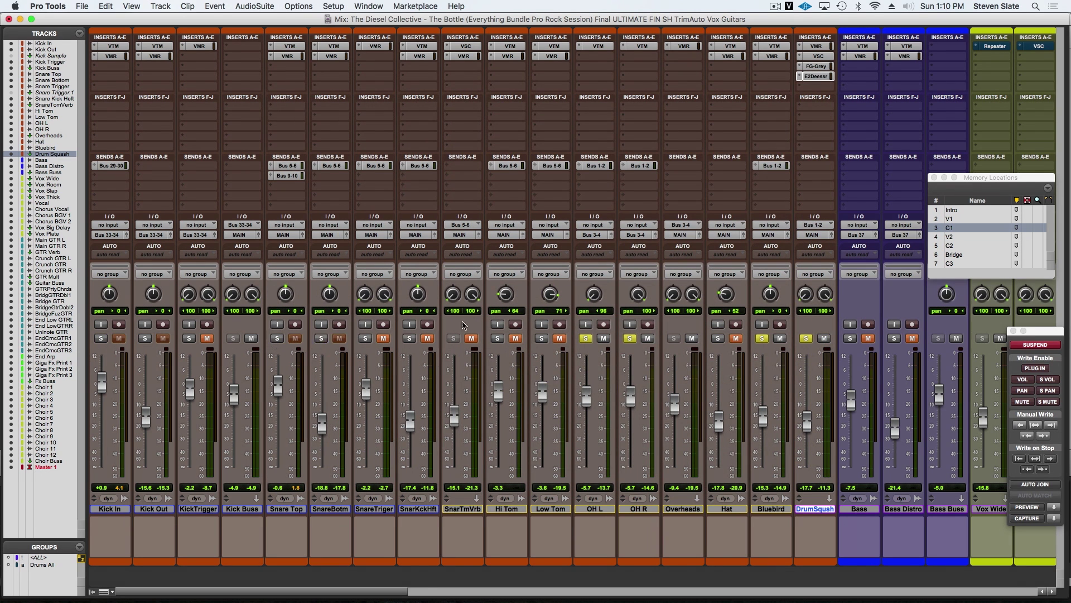
Play the overheads with the E2Deesser on Drum Squash bypassed, raising the track's fader to about -13.4 dB.
{"action": "left_click_drag", "start_coordinate": [810, 419], "coordinate": [809, 419]}
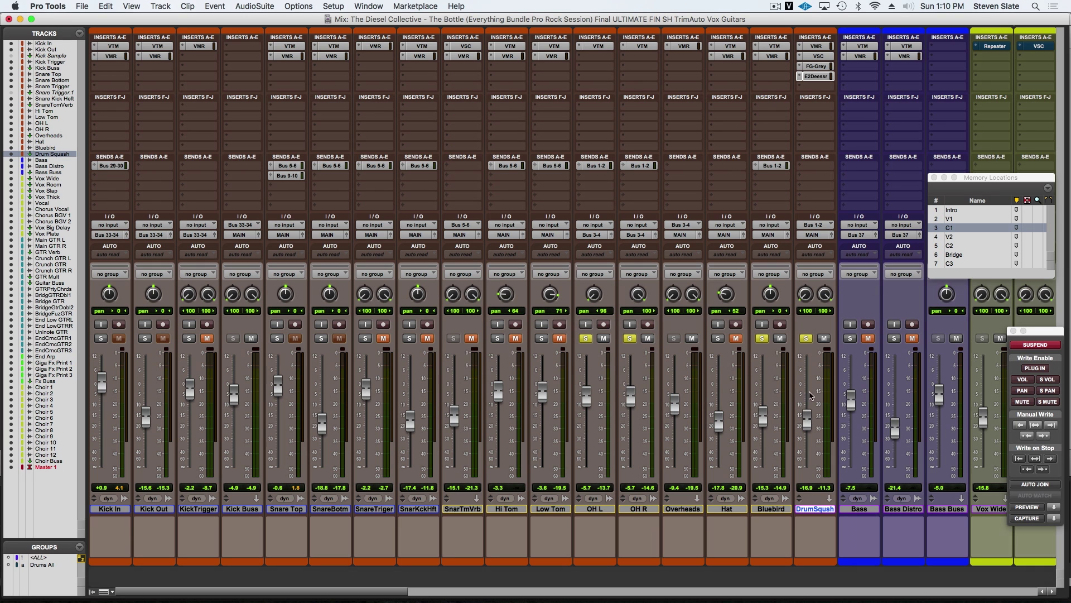
{"action": "left_click", "coordinate": [818, 76], "text": "super"}
{"action": "key", "text": "space"}
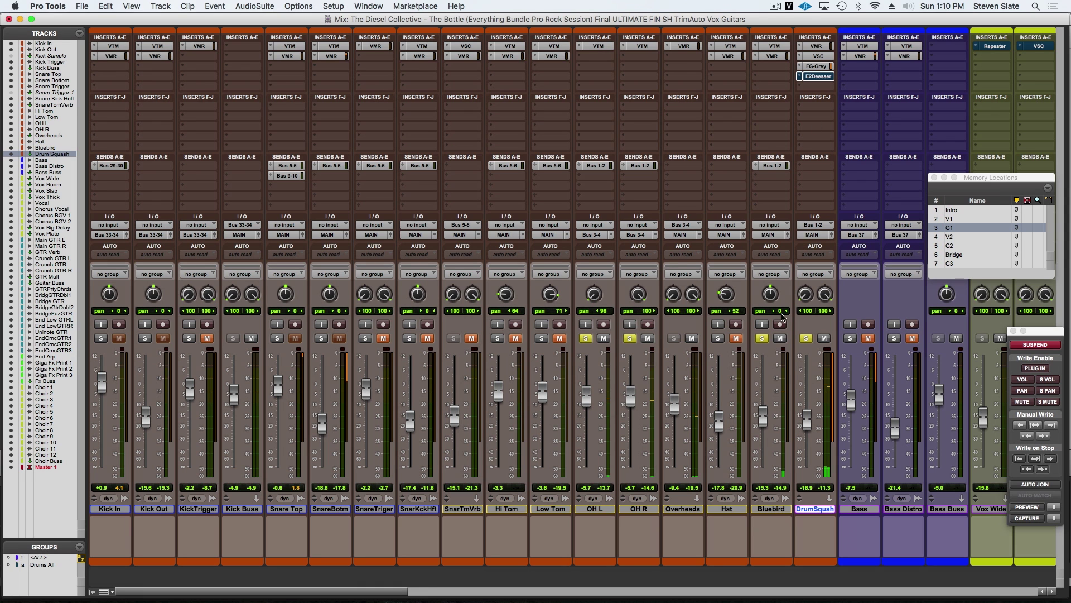
{"action": "left_click_drag", "start_coordinate": [809, 419], "coordinate": [809, 412]}
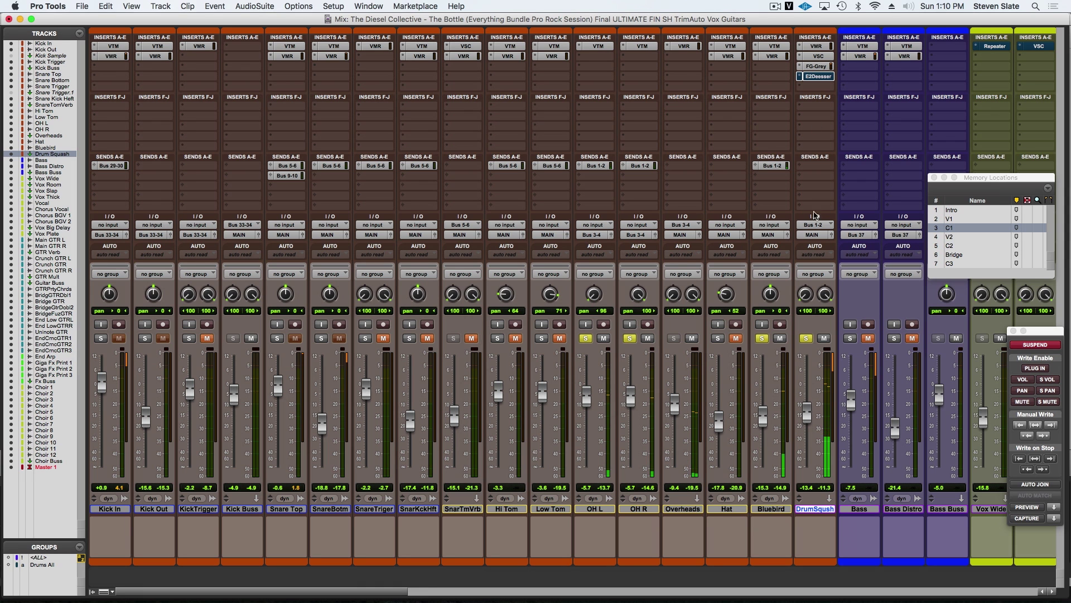
Re-enable the E2Deesser on Drum Squash during playback and raise the track's fader to about -12.3 dB.
{"action": "left_click", "coordinate": [818, 76]}
{"action": "left_click", "coordinate": [452, 92]}
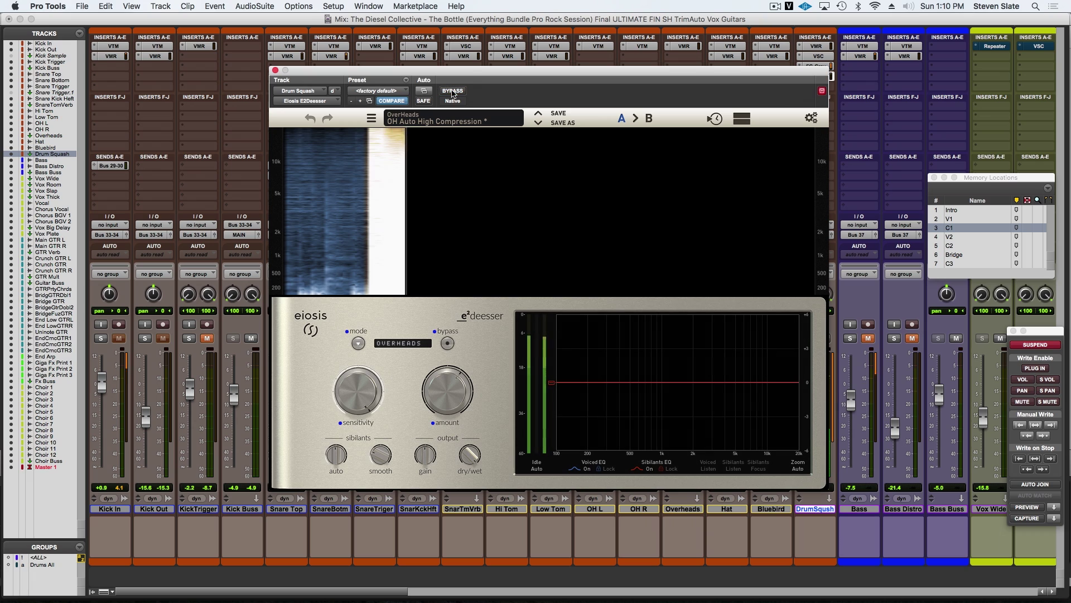
{"action": "left_click", "coordinate": [275, 70]}
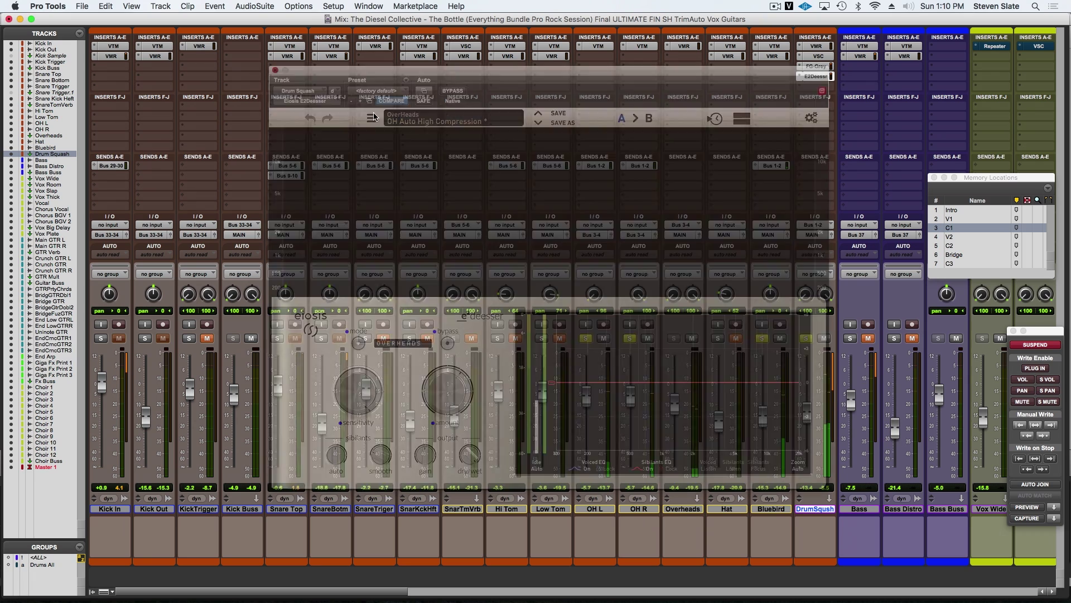
{"action": "left_click_drag", "start_coordinate": [810, 414], "coordinate": [810, 411]}
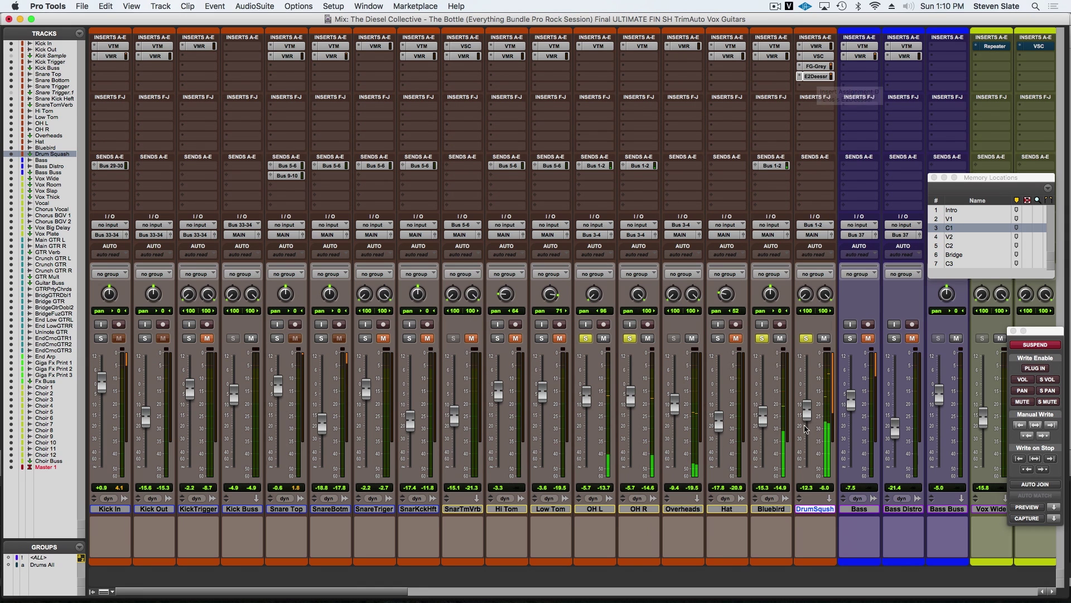
Audition Drum Squash with its fader fully down and at about -7.5 dB, and settle it at about -17.7 dB.
{"action": "left_click_drag", "start_coordinate": [807, 412], "coordinate": [804, 504]}
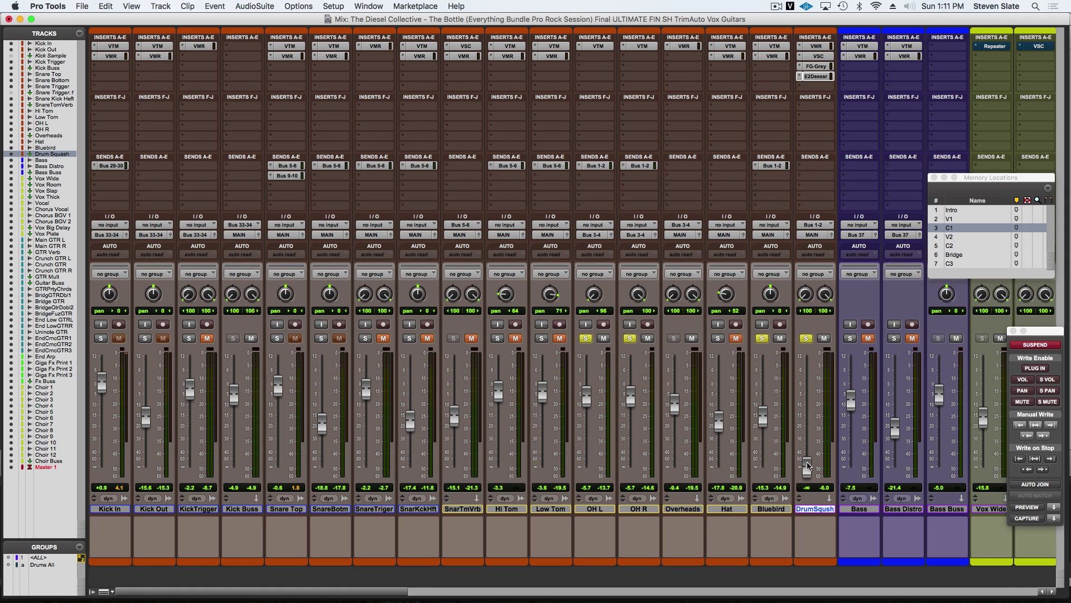
{"action": "left_click_drag", "start_coordinate": [807, 464], "coordinate": [811, 391]}
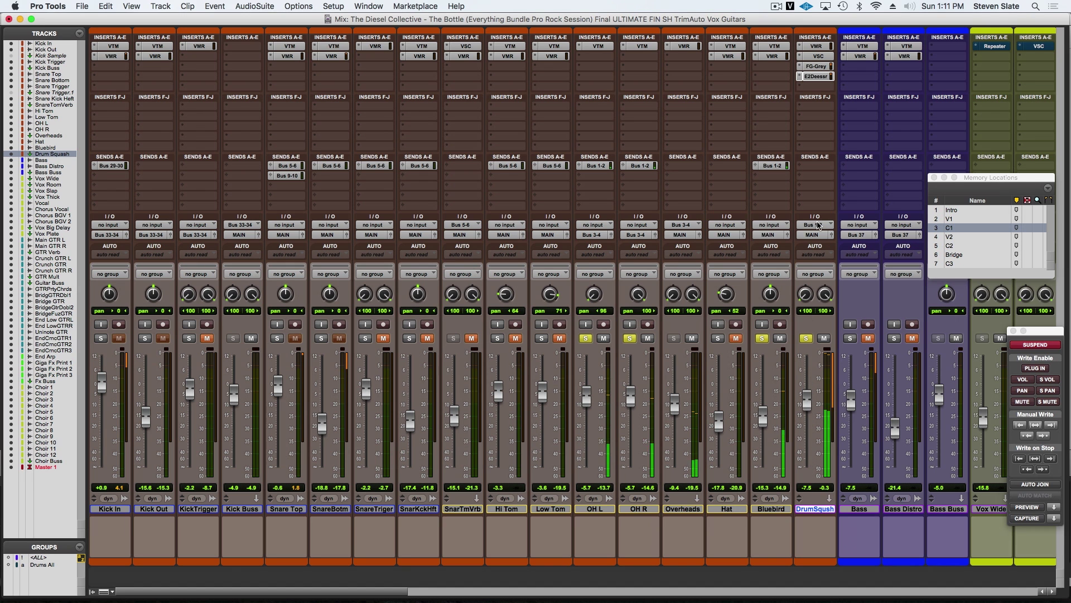
{"action": "left_click", "coordinate": [818, 77]}
{"action": "left_click_drag", "start_coordinate": [806, 403], "coordinate": [810, 424]}
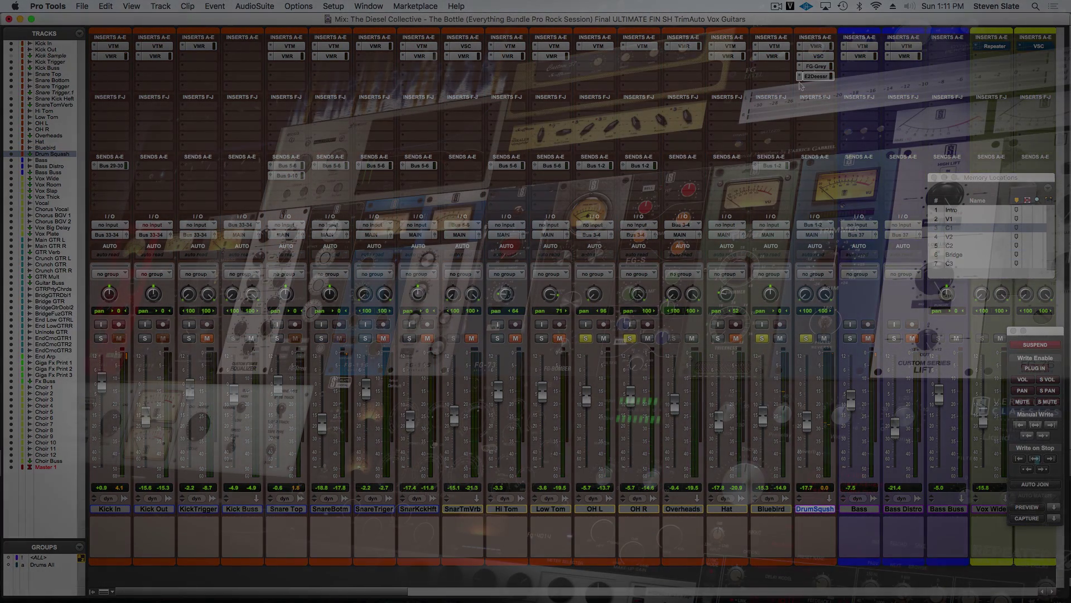